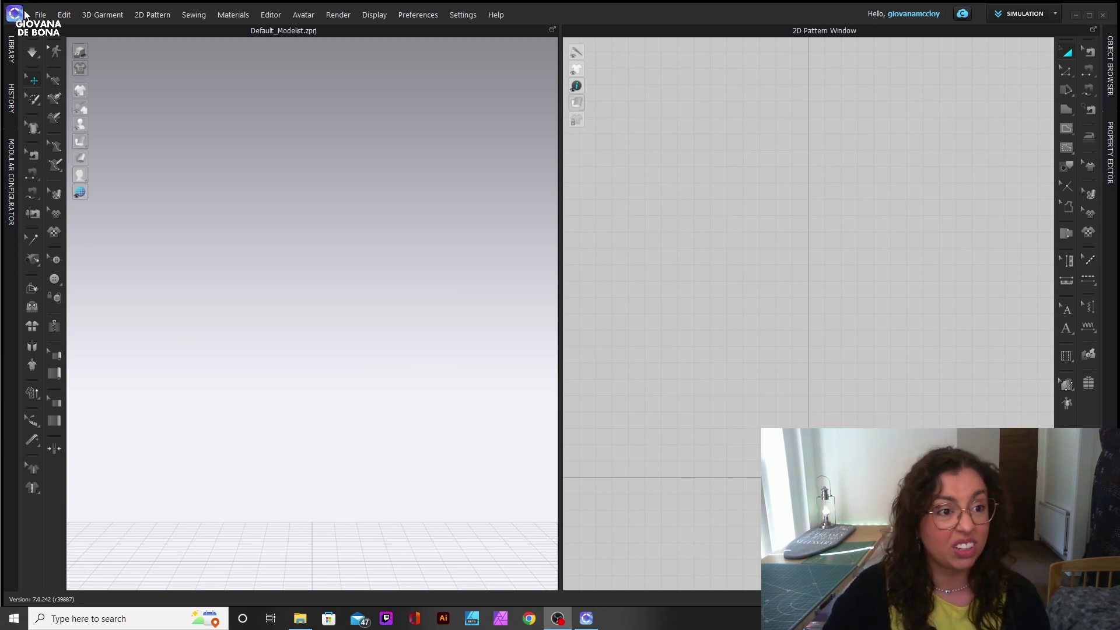
# - Load a female avatar from the library's Avatar > Female_V2 folder into the scene
pyautogui.click(9, 50)
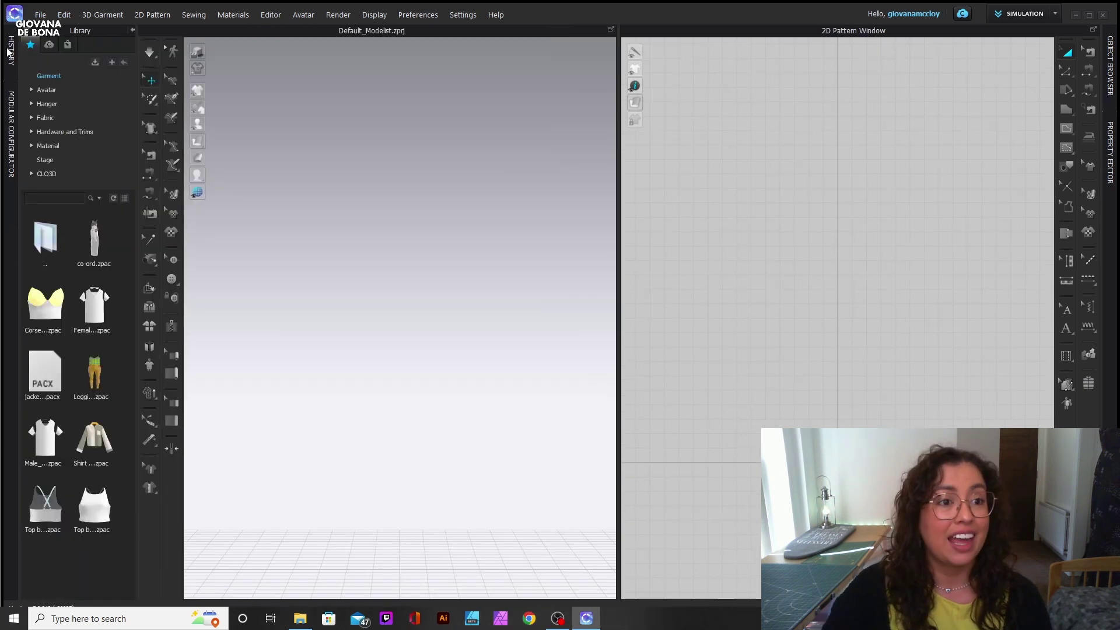
pyautogui.click(36, 90)
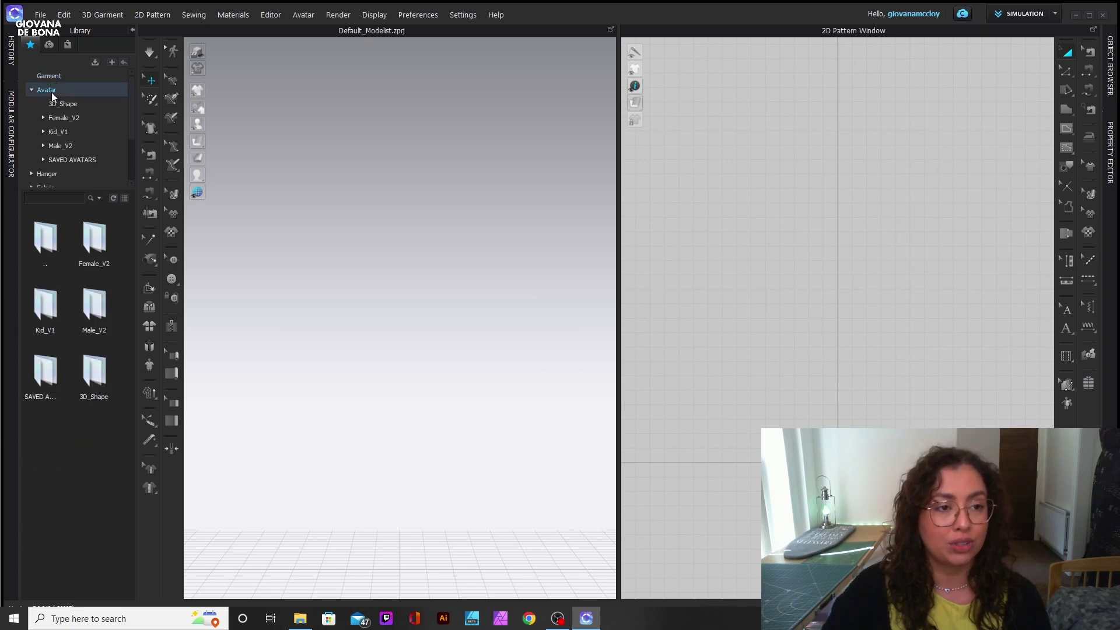
pyautogui.click(97, 242)
pyautogui.doubleClick(97, 243)
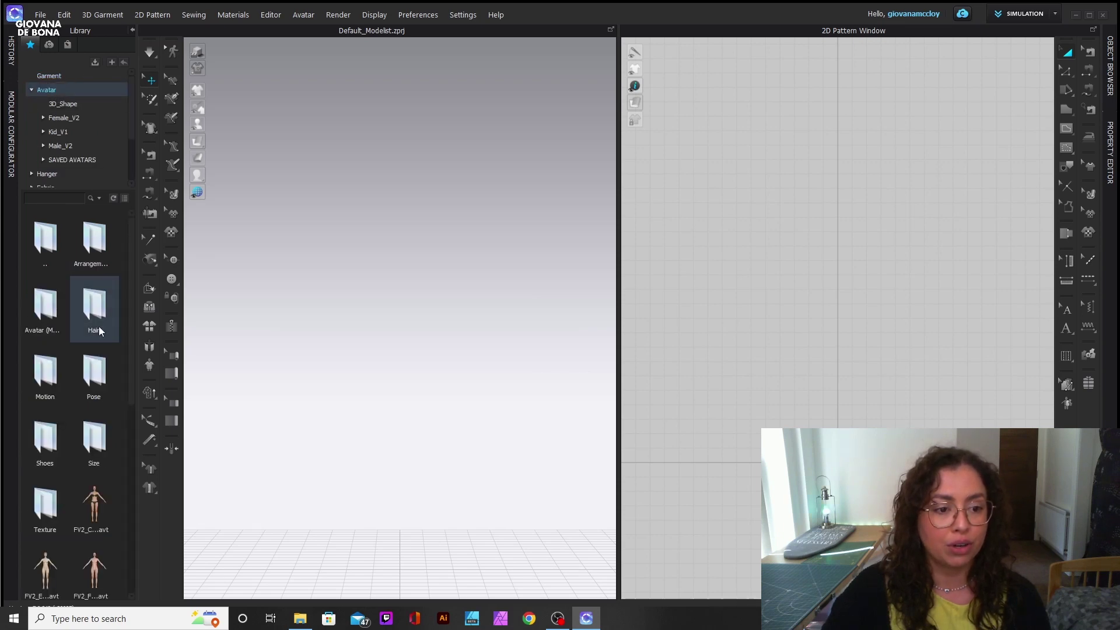
pyautogui.doubleClick(89, 502)
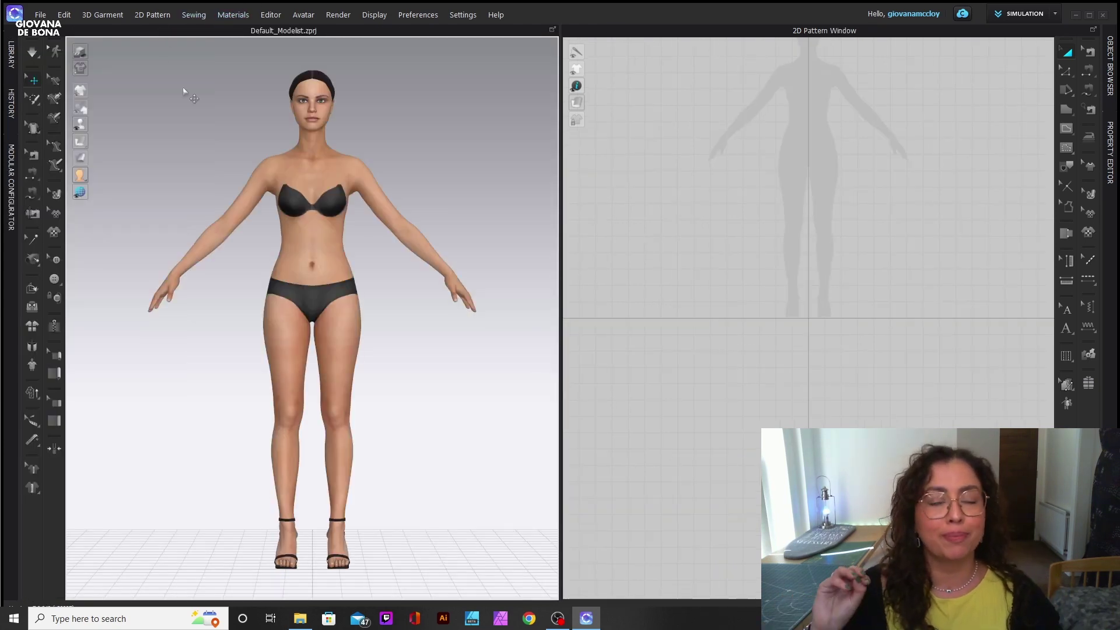
# - Open the Parametric Pattern Editor from the Editor menu
pyautogui.click(184, 18)
pyautogui.moveTo(170, 16)
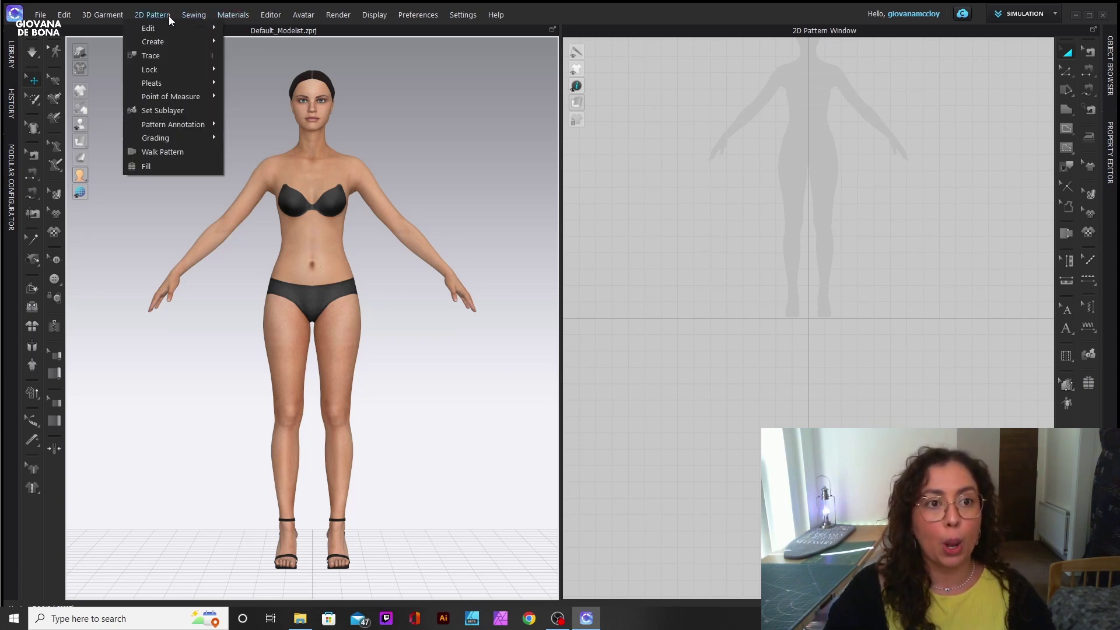
pyautogui.moveTo(271, 14)
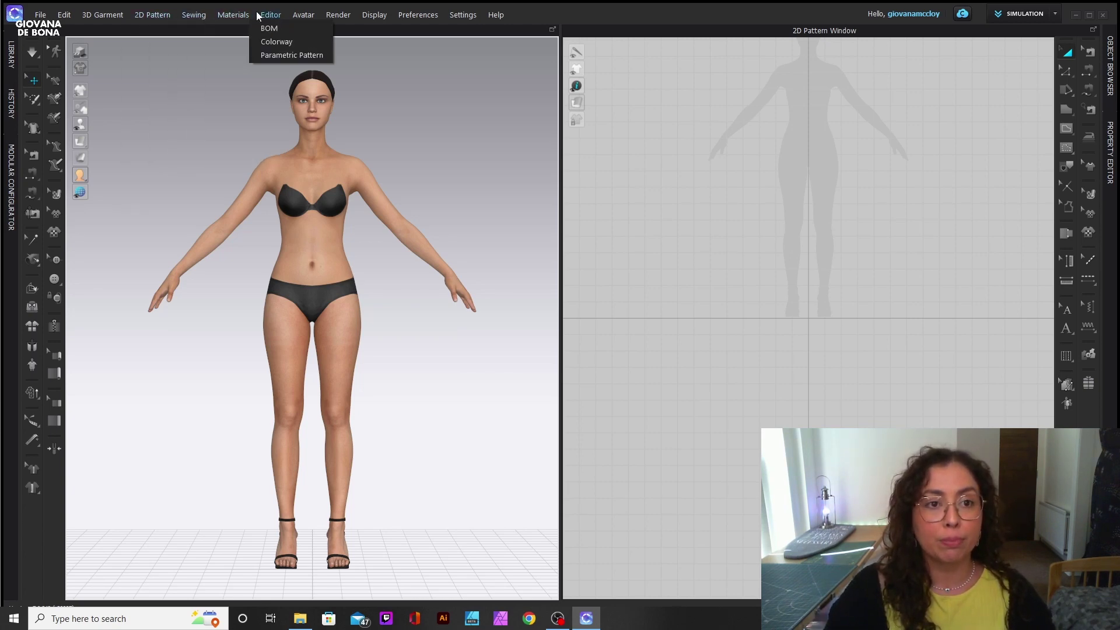
pyautogui.click(264, 58)
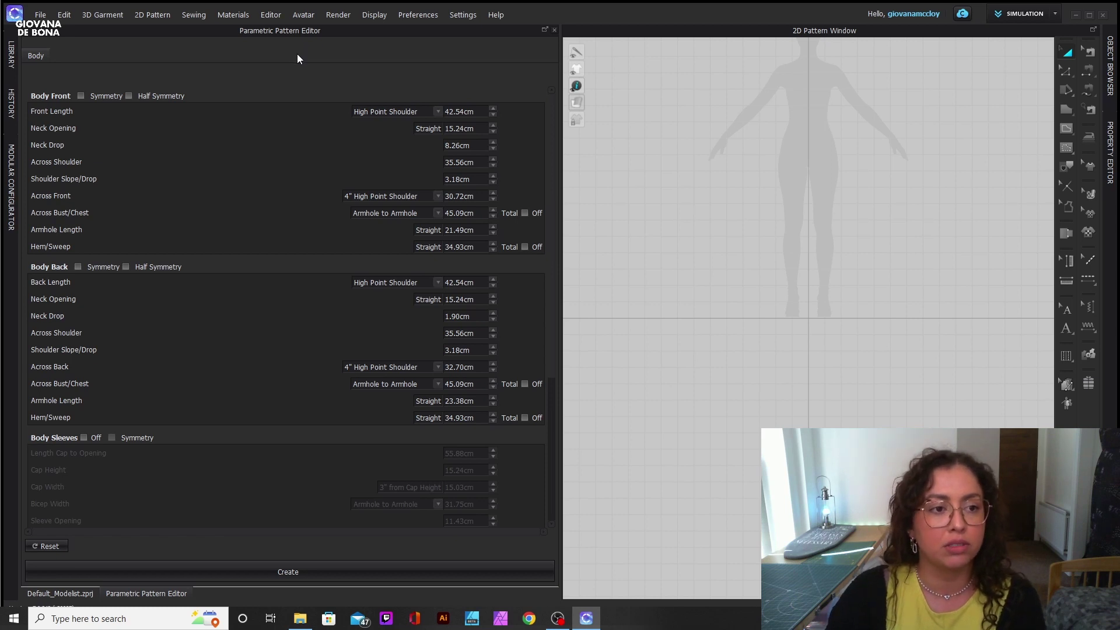
pyautogui.moveTo(300, 619)
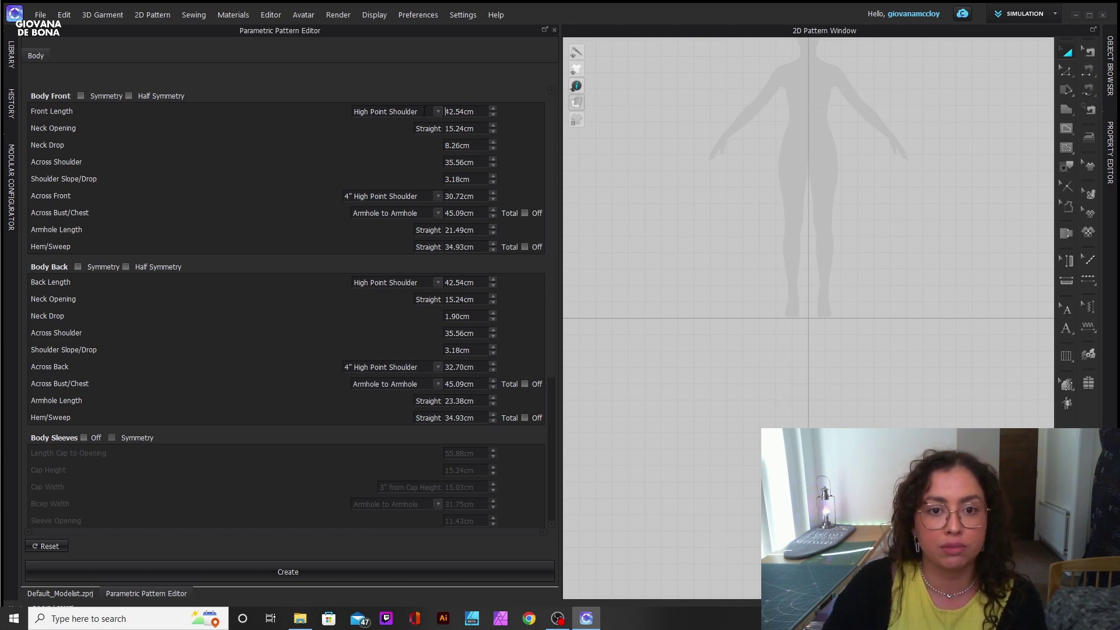
# - Set Body Front to Front Length 60 cm, Neck Opening 20 cm and Neck Drop 10 cm
pyautogui.doubleClick(459, 111)
pyautogui.write('60')
pyautogui.press('Return')
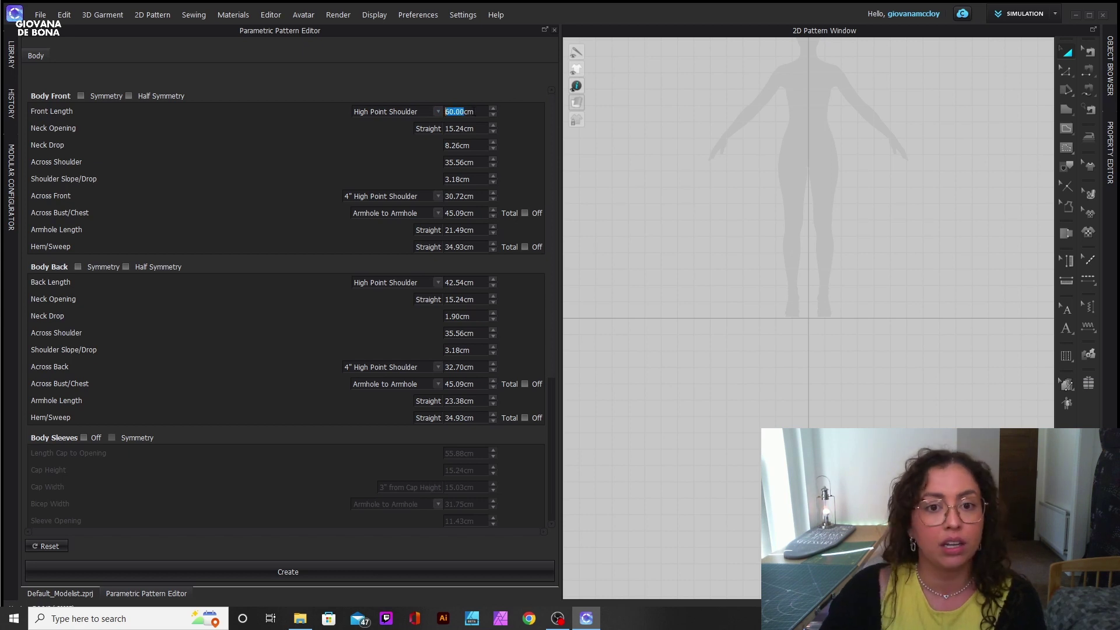
pyautogui.click(372, 139)
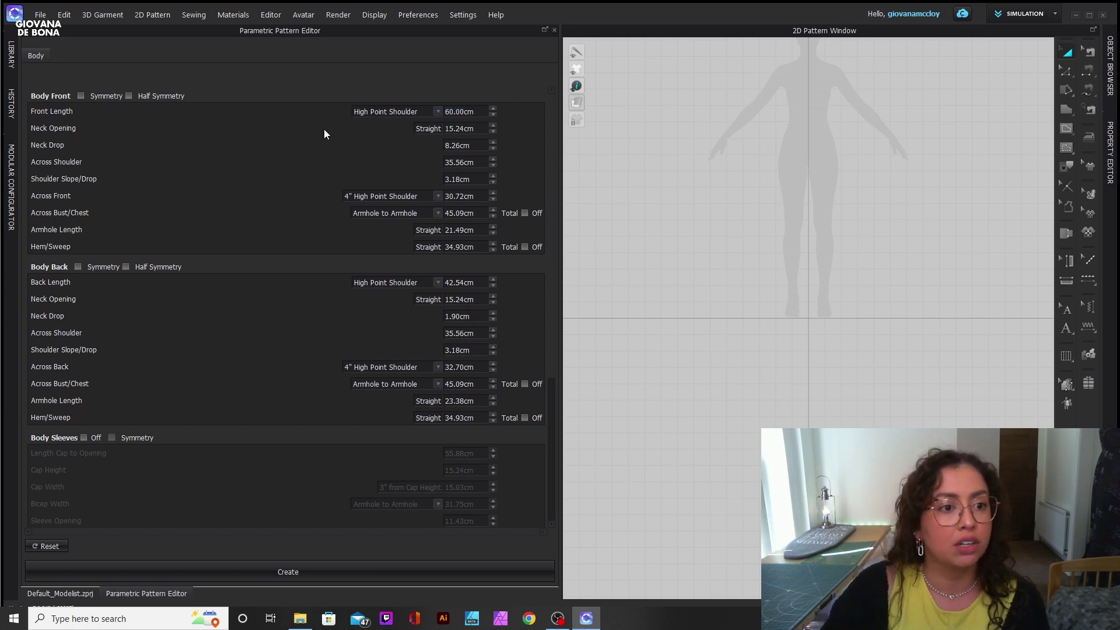
pyautogui.doubleClick(446, 128)
pyautogui.write('20')
pyautogui.press('Return')
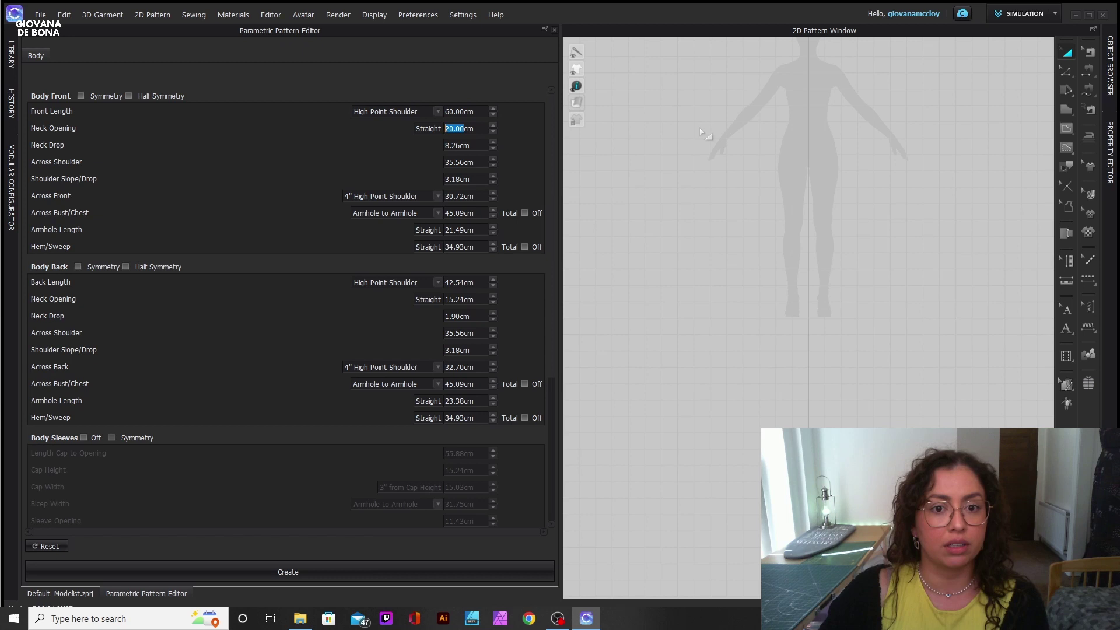
pyautogui.press('Tab')
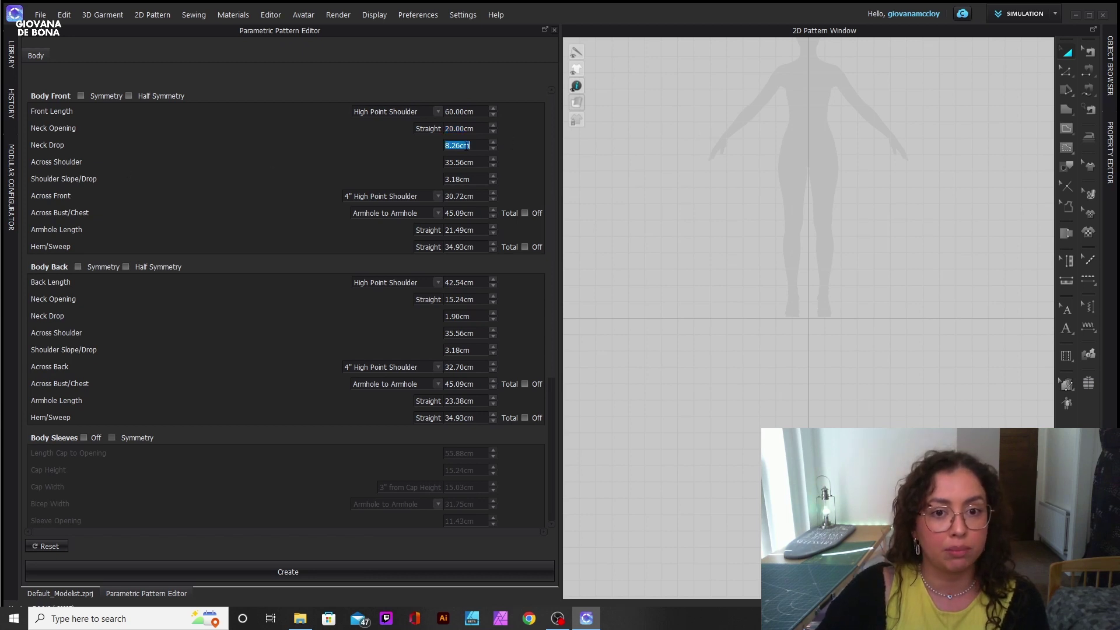
pyautogui.write('10')
pyautogui.press('Return')
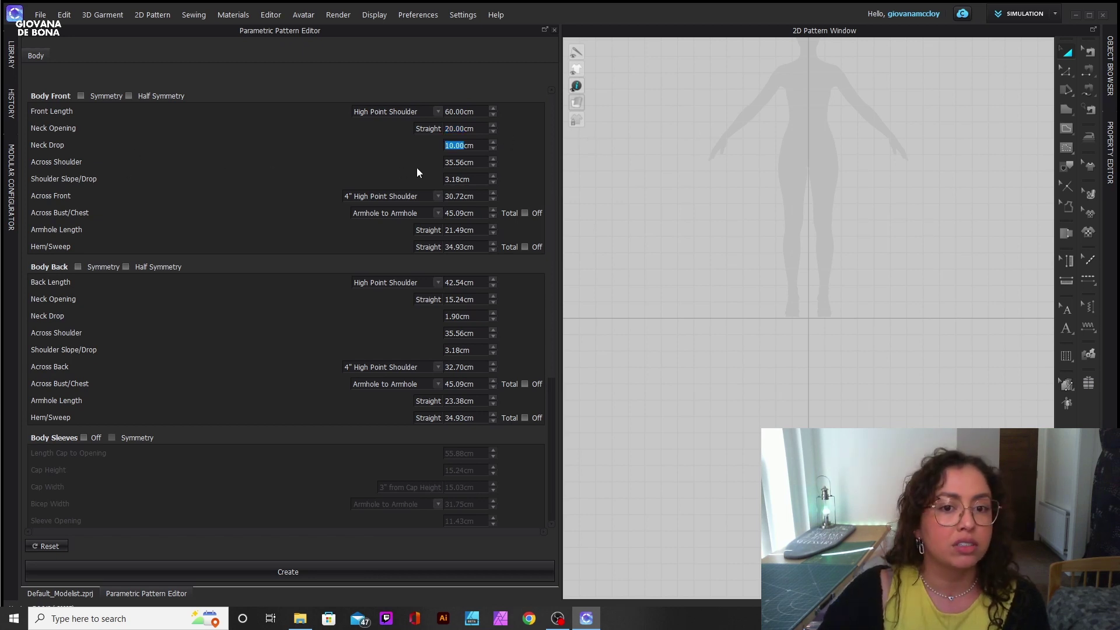
# - Set Across Shoulder to 36 cm
pyautogui.doubleClick(482, 161)
pyautogui.write('36')
pyautogui.press('Return')
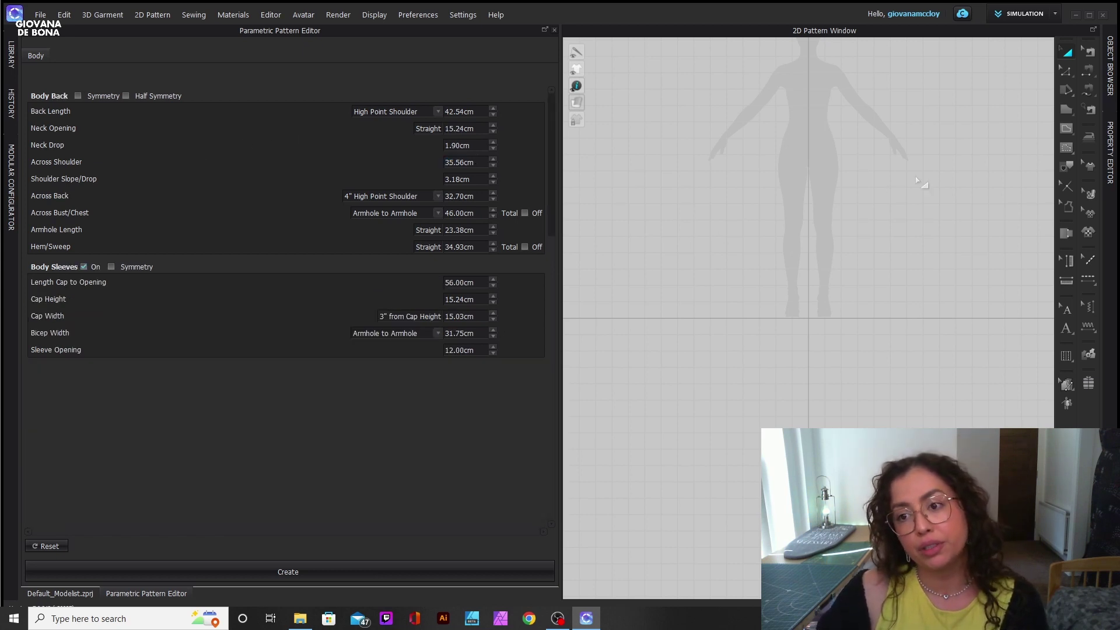
pyautogui.scroll(5, 949, 246)
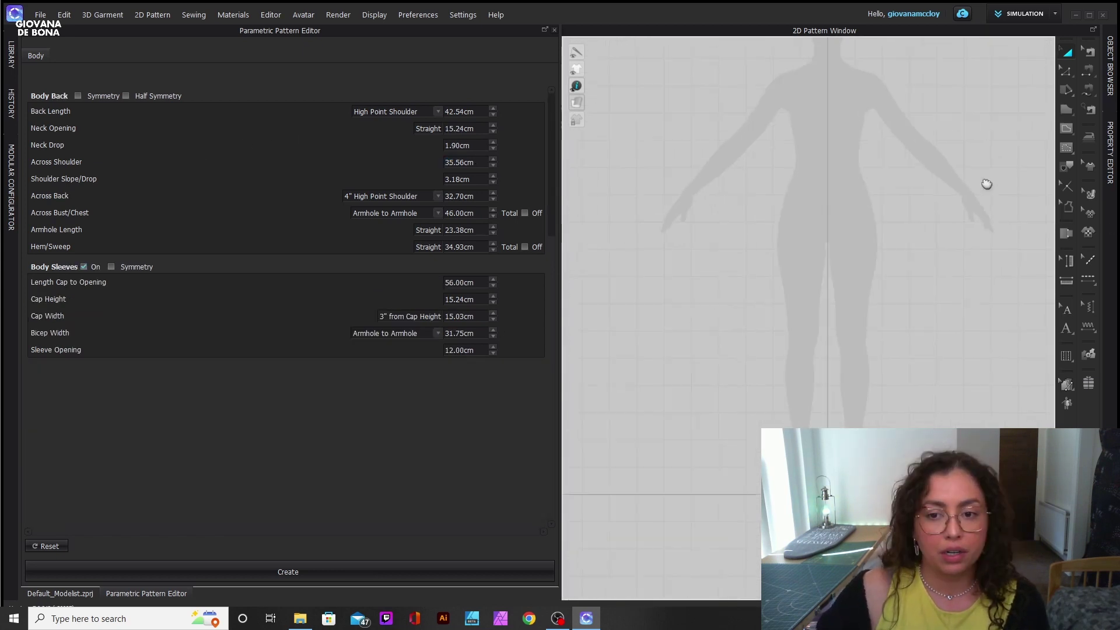
pyautogui.scroll(-2, 959, 253)
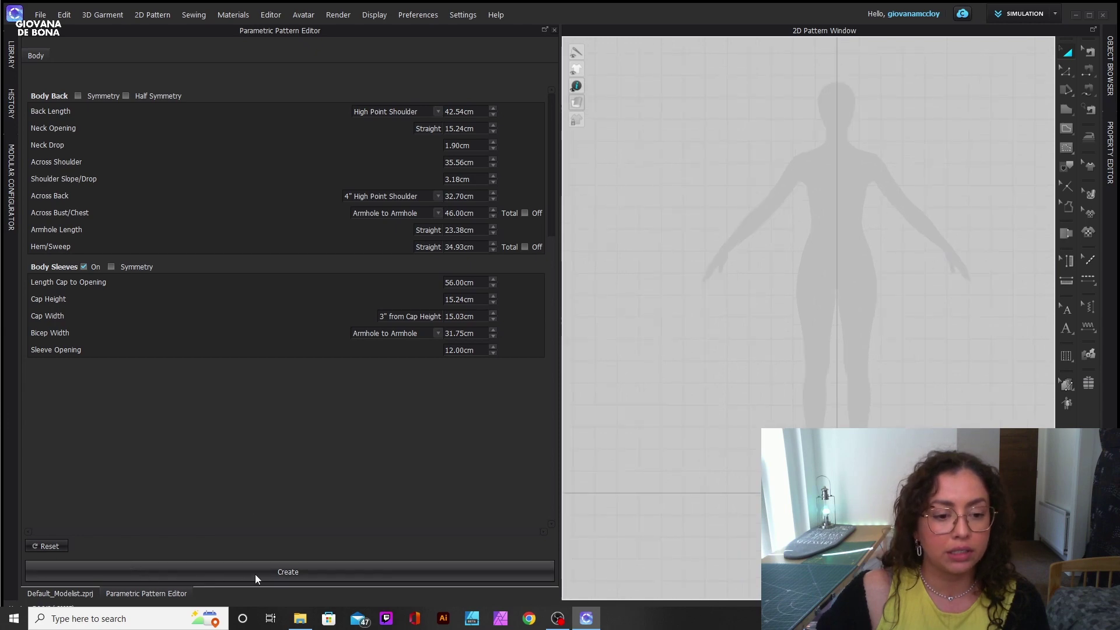
# - Generate the bodice and sleeve pieces and place them on the 2D canvas
pyautogui.click(288, 571)
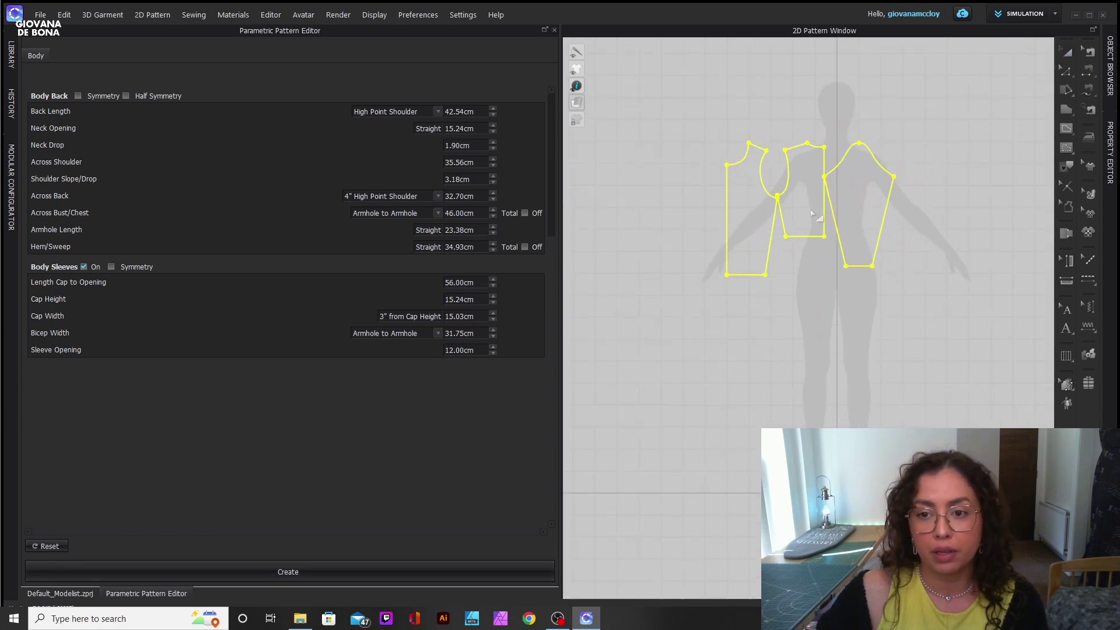
pyautogui.click(823, 220)
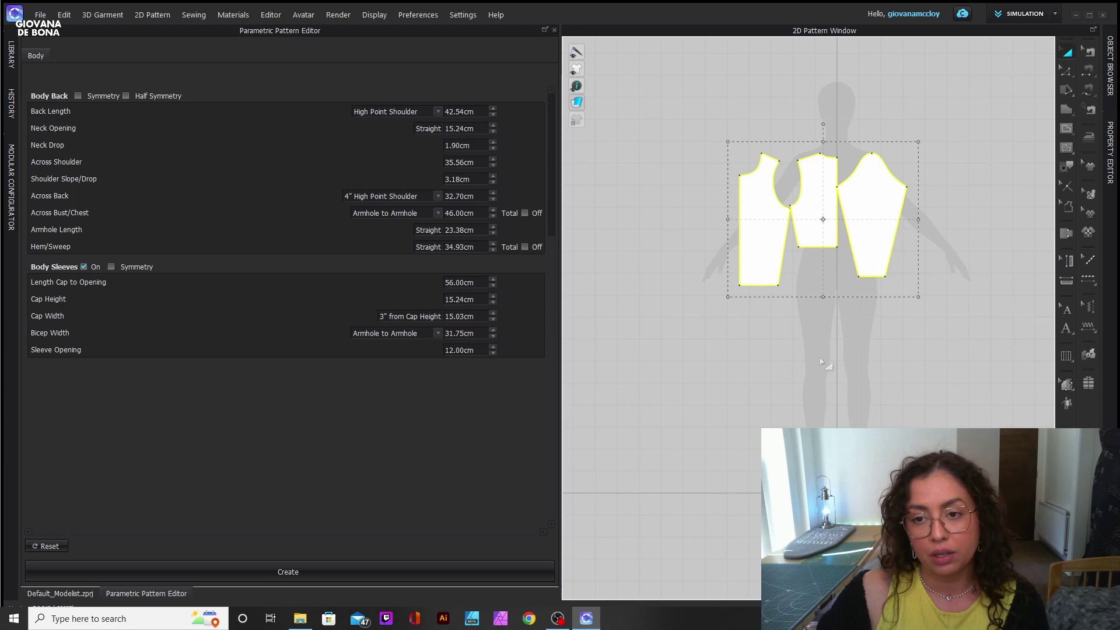
pyautogui.click(821, 362)
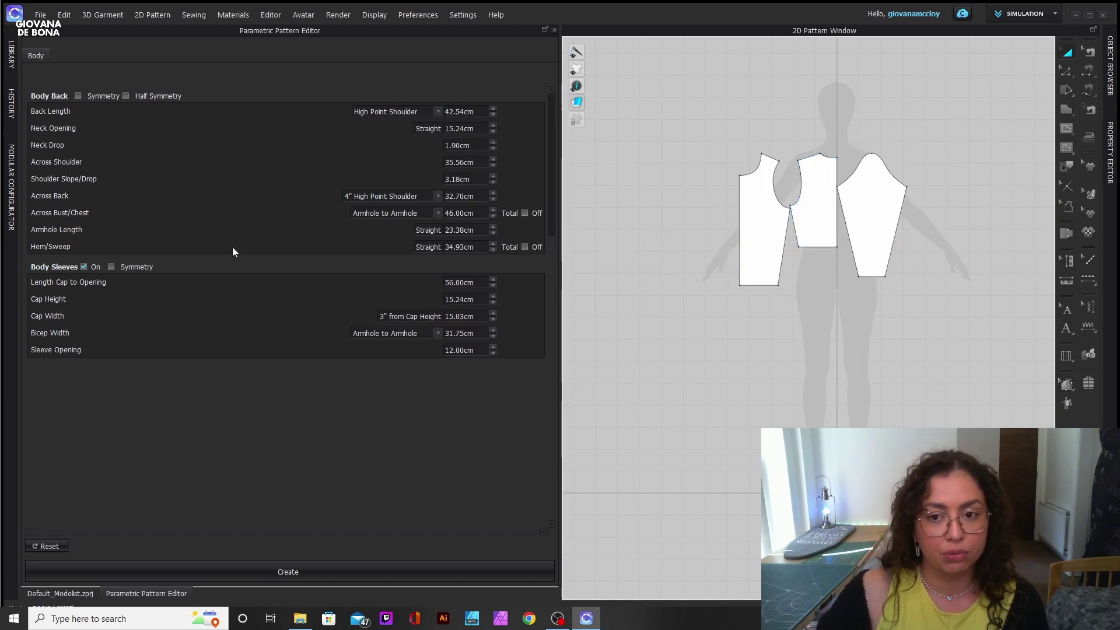
pyautogui.moveTo(813, 200); pyautogui.dragTo(716, 219)
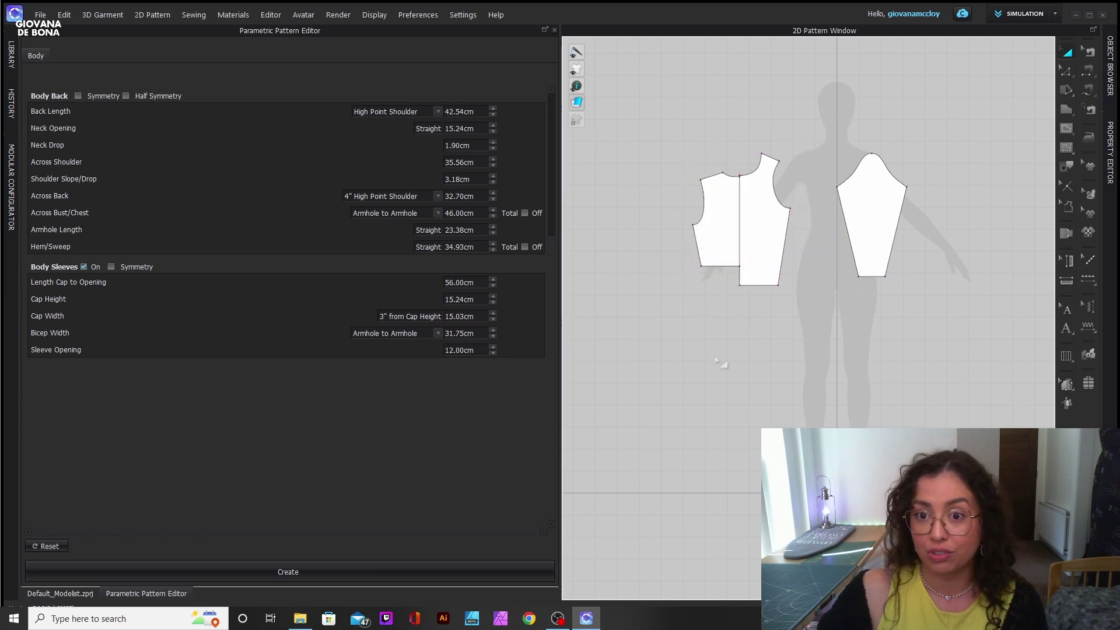
pyautogui.hotkey('ctrl', 'z')
pyautogui.click(794, 378)
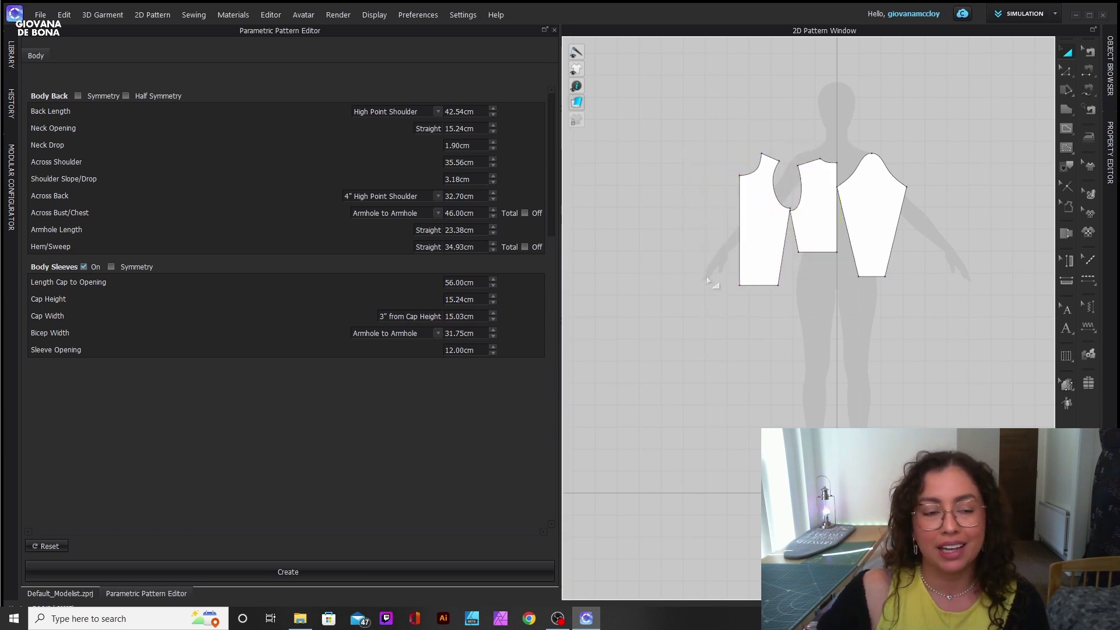
# - Delete the pieces, restore default measurements, and regenerate the bodice with symmetric sleeves on
pyautogui.moveTo(700, 131); pyautogui.dragTo(974, 349)
pyautogui.press('Delete')
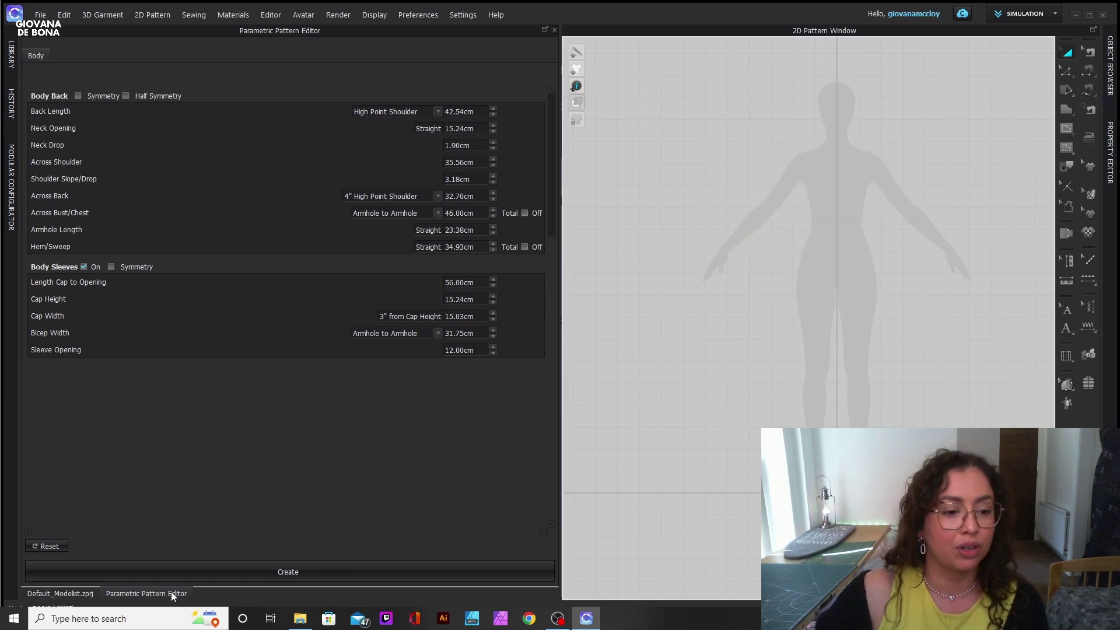
pyautogui.click(63, 544)
pyautogui.click(268, 570)
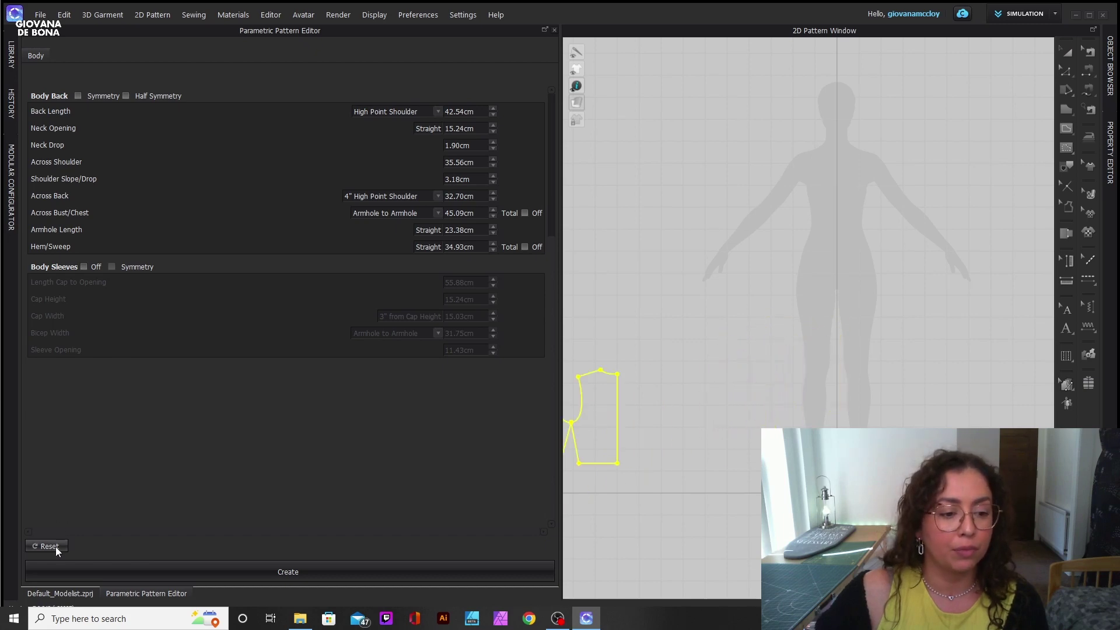
pyautogui.click(84, 266)
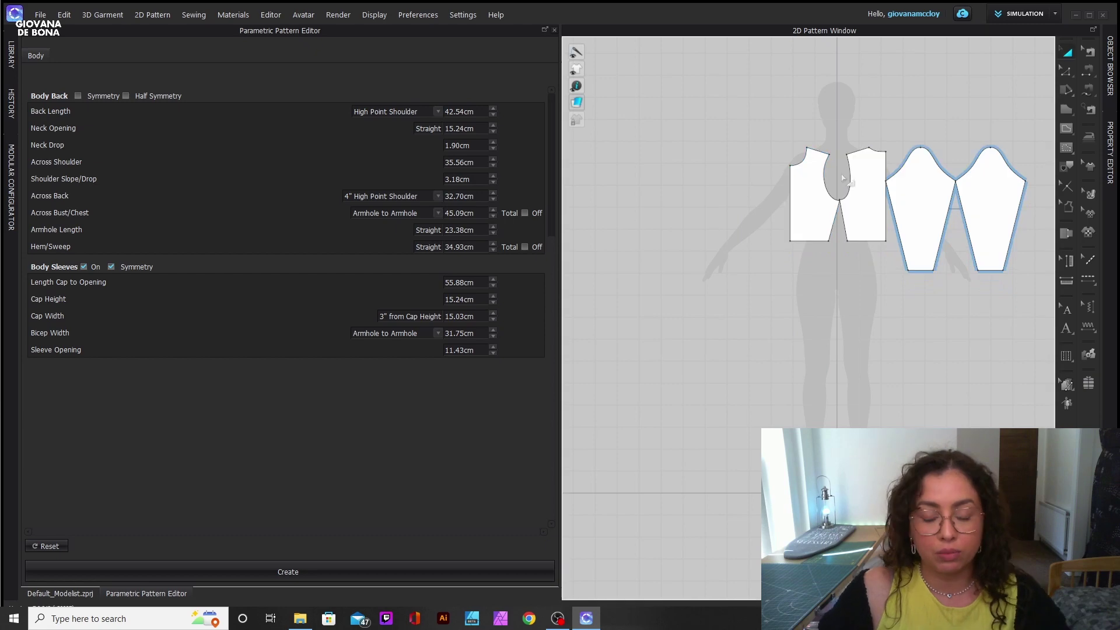
# - Close the pattern editor and rearrange the sleeves and front bodice pieces in the 2D window
pyautogui.click(555, 30)
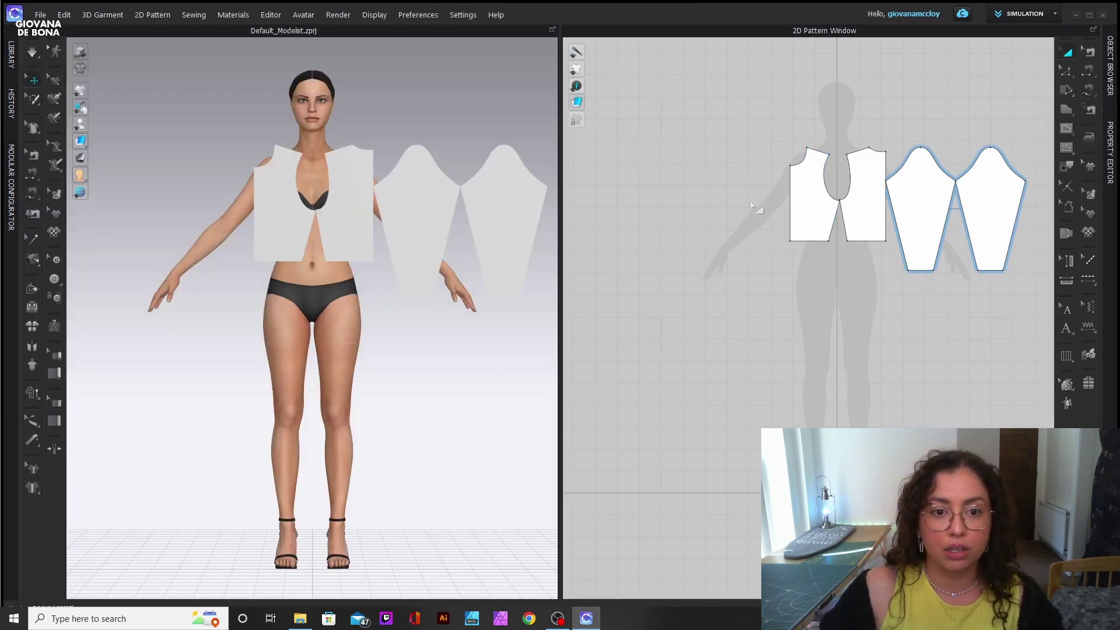
pyautogui.click(825, 257)
pyautogui.moveTo(824, 257); pyautogui.dragTo(885, 456)
pyautogui.moveTo(774, 245); pyautogui.dragTo(887, 252)
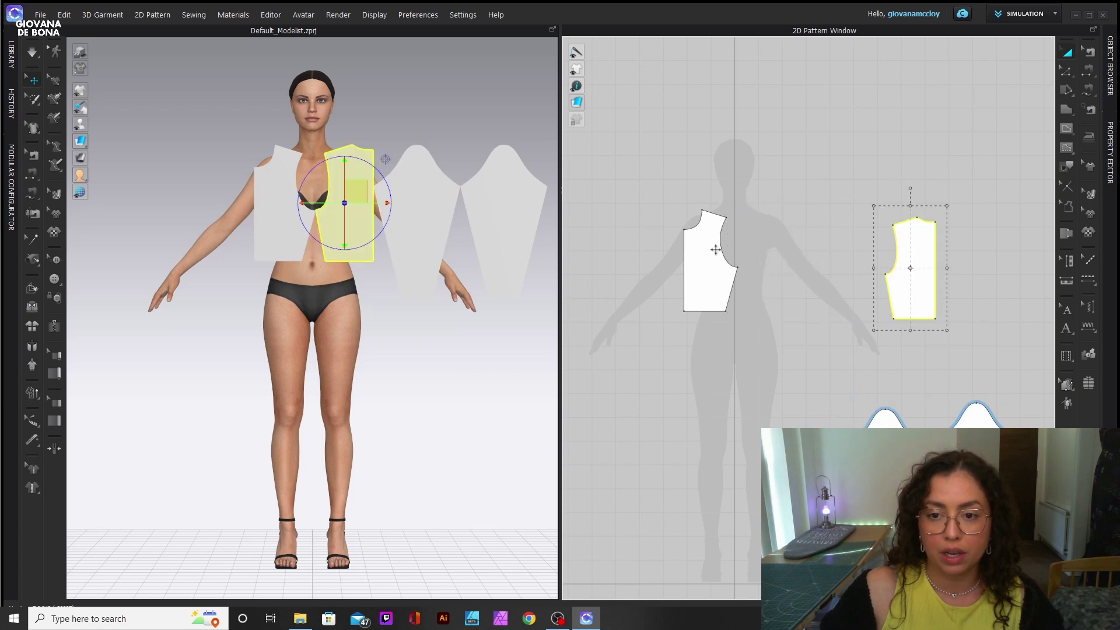
pyautogui.moveTo(716, 249); pyautogui.dragTo(763, 251)
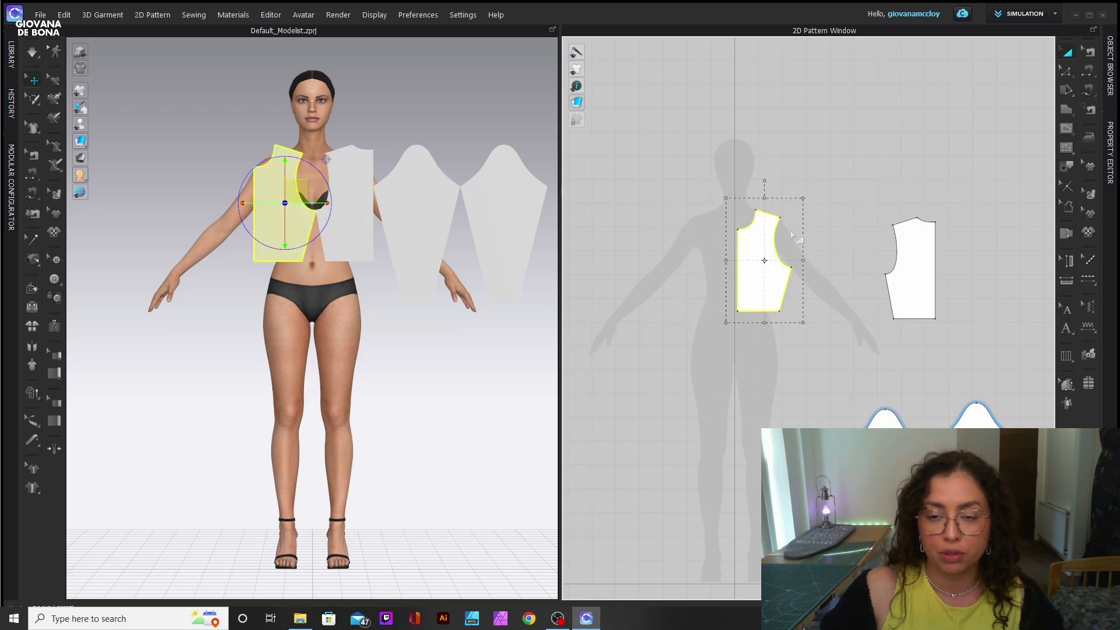
# - Create a mirrored front bodice piece with sewing and move the back bodice beside the pair
pyautogui.rightClick(760, 244)
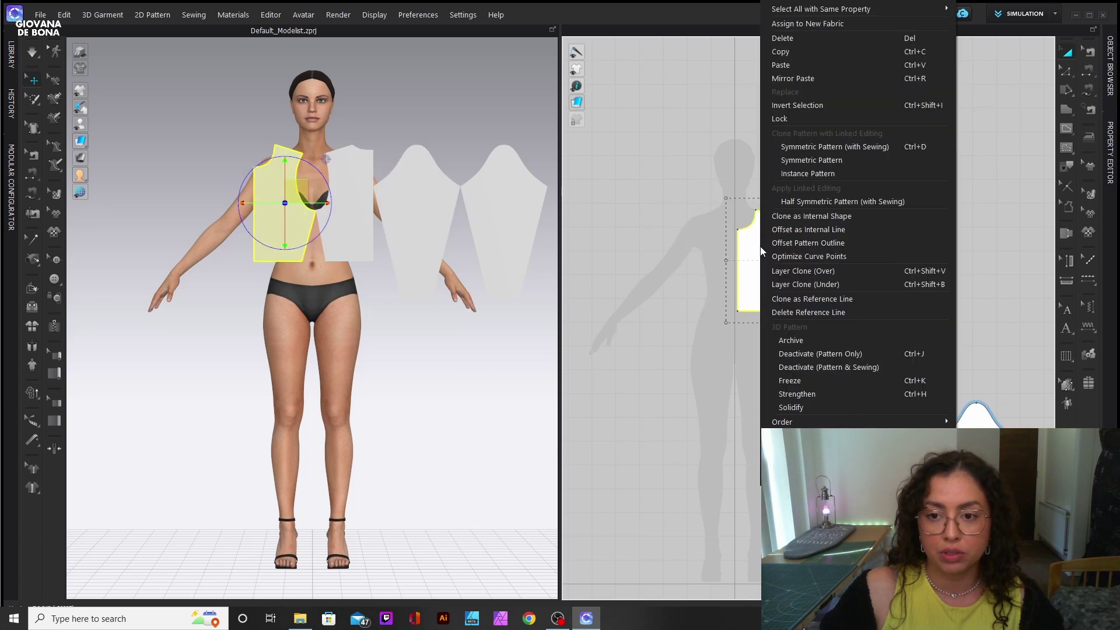
pyautogui.click(849, 146)
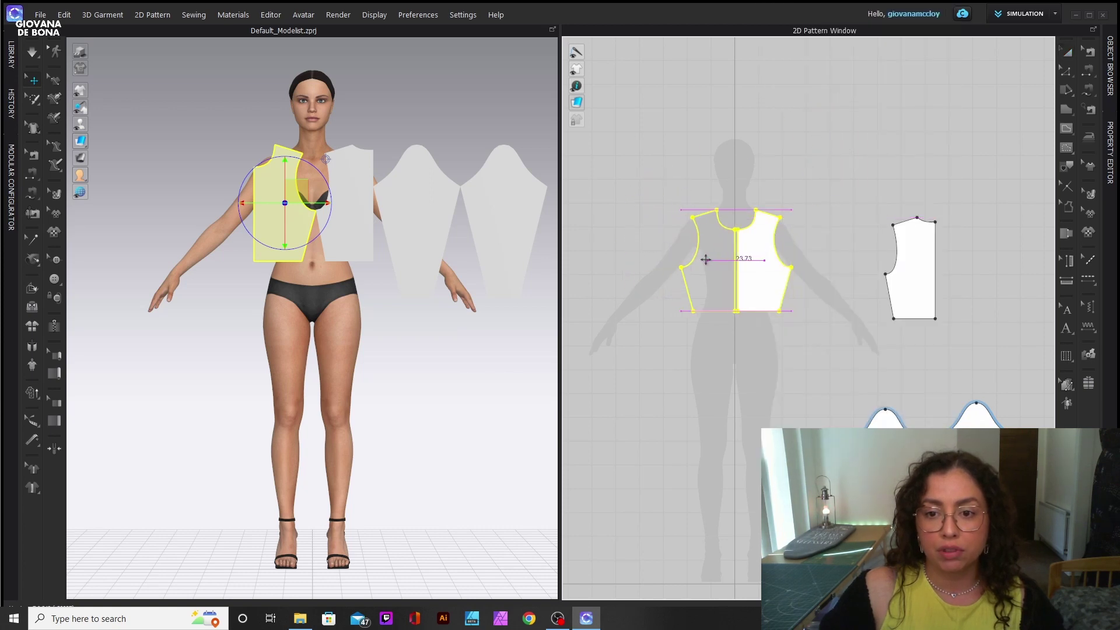
pyautogui.click(707, 259)
pyautogui.moveTo(930, 250); pyautogui.dragTo(842, 243)
# - Unfold the back bodice symmetrically along its centre line and show the avatar's arrangement points
pyautogui.press('z')
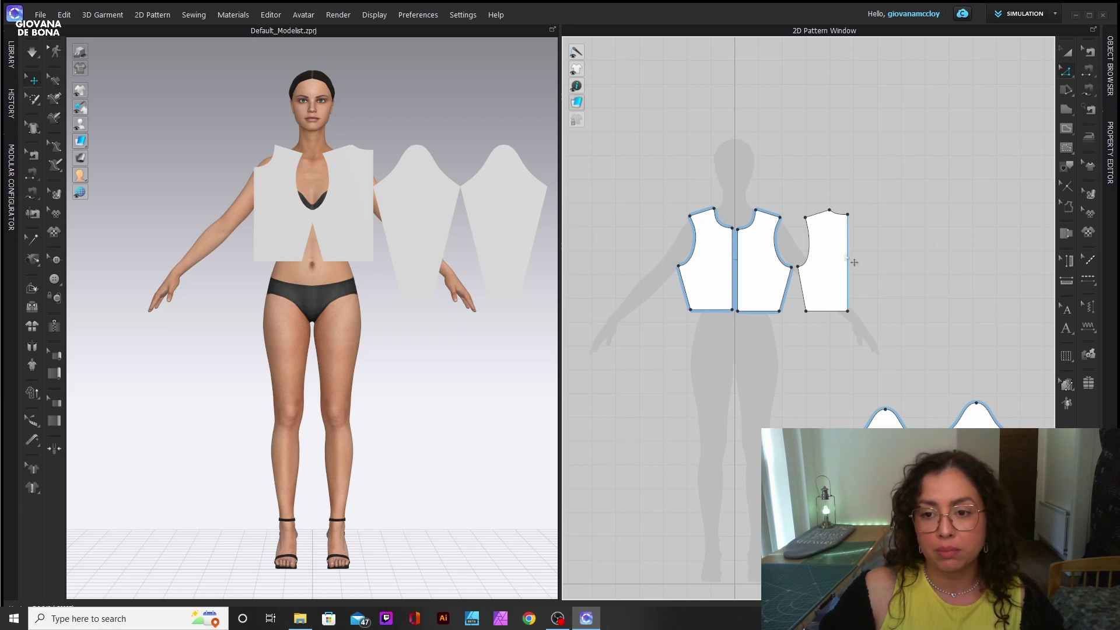
pyautogui.rightClick(845, 255)
pyautogui.click(881, 362)
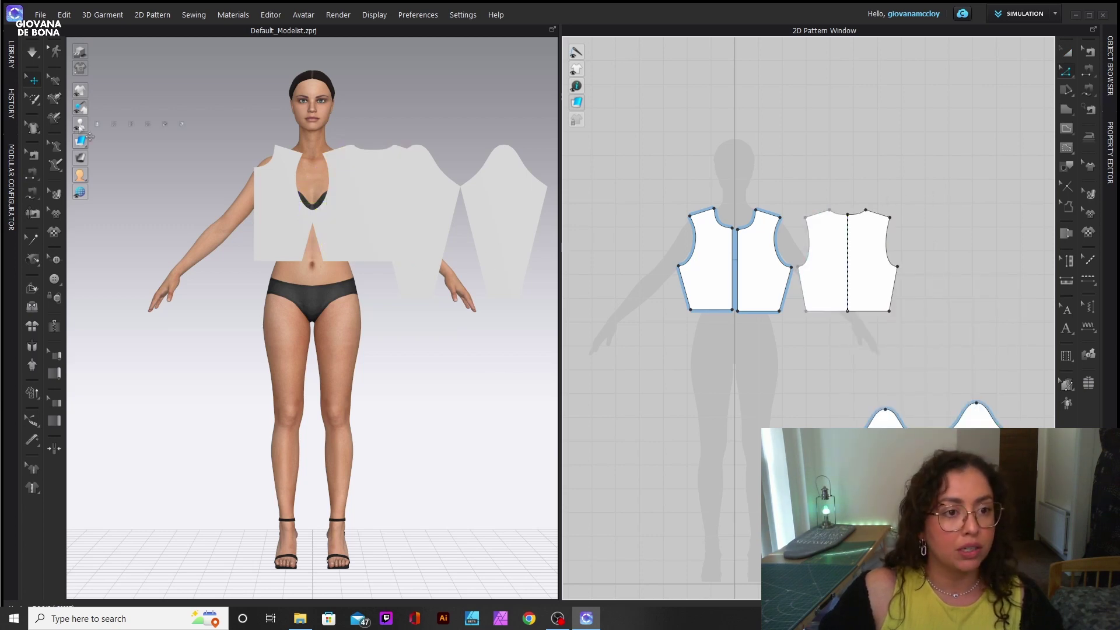
pyautogui.click(113, 124)
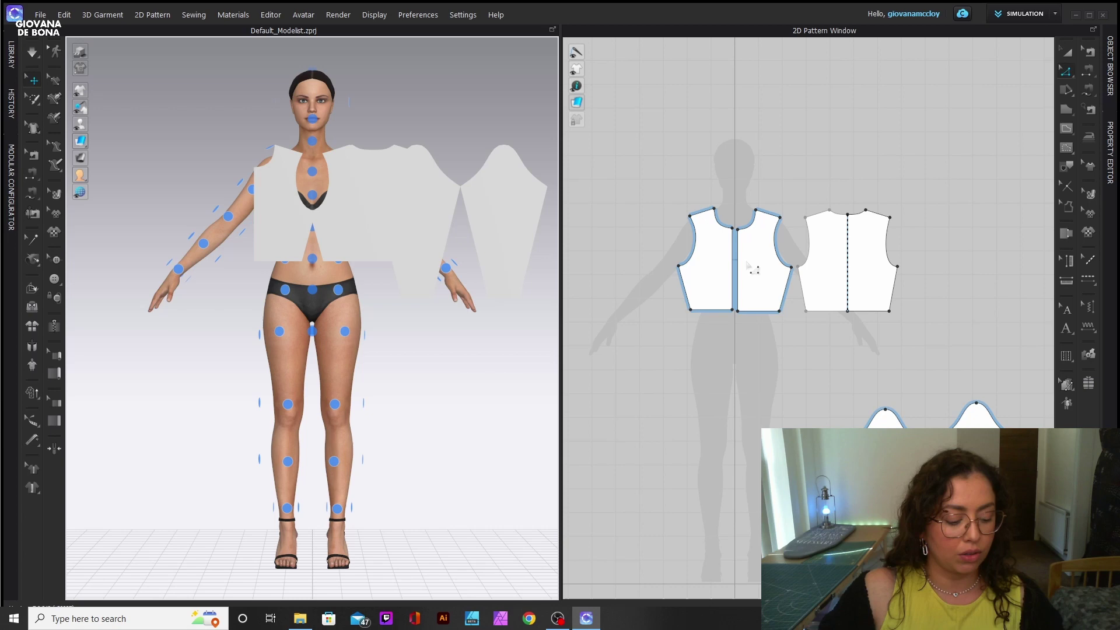
# - Place both front bodice pieces on the avatar's chest arrangement point
pyautogui.press('a')
pyautogui.click(723, 257)
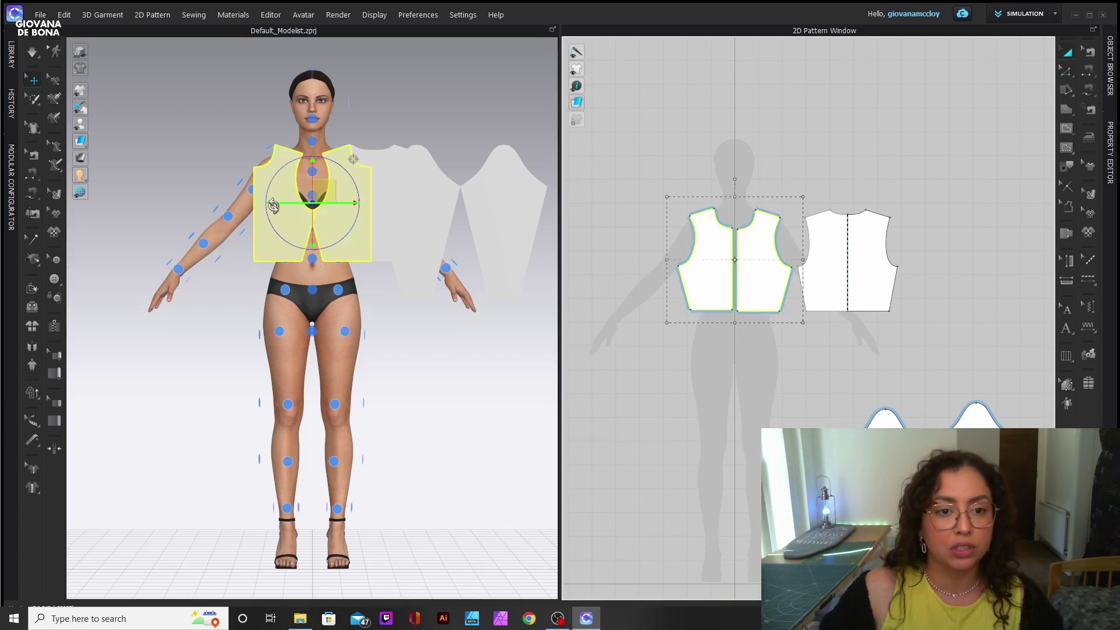
pyautogui.moveTo(362, 275); pyautogui.dragTo(353, 386, button='right')
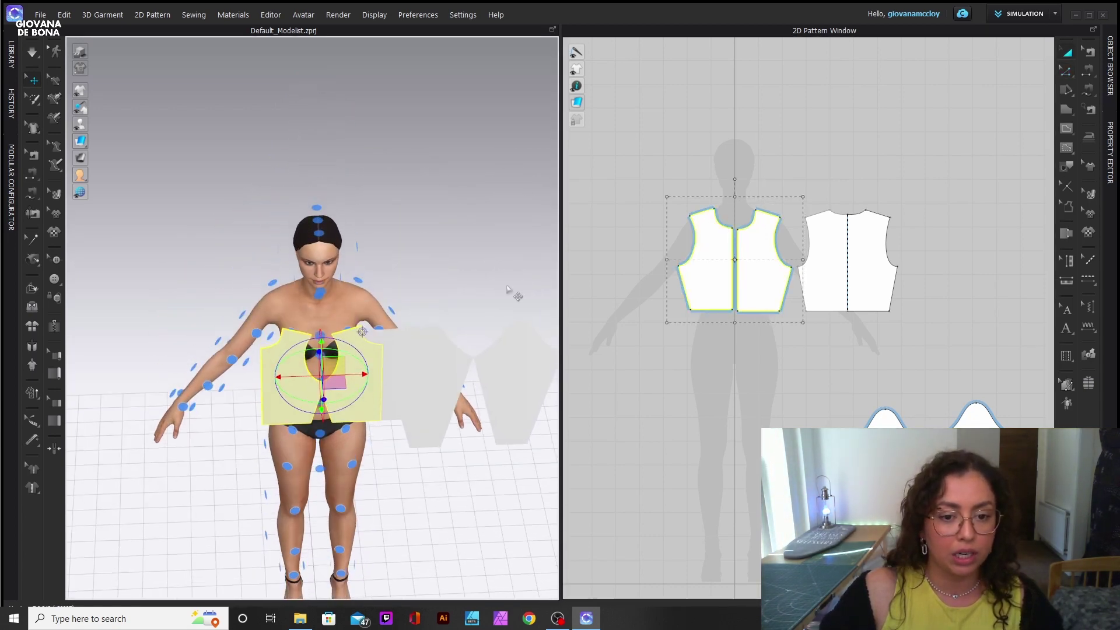
pyautogui.press('2')
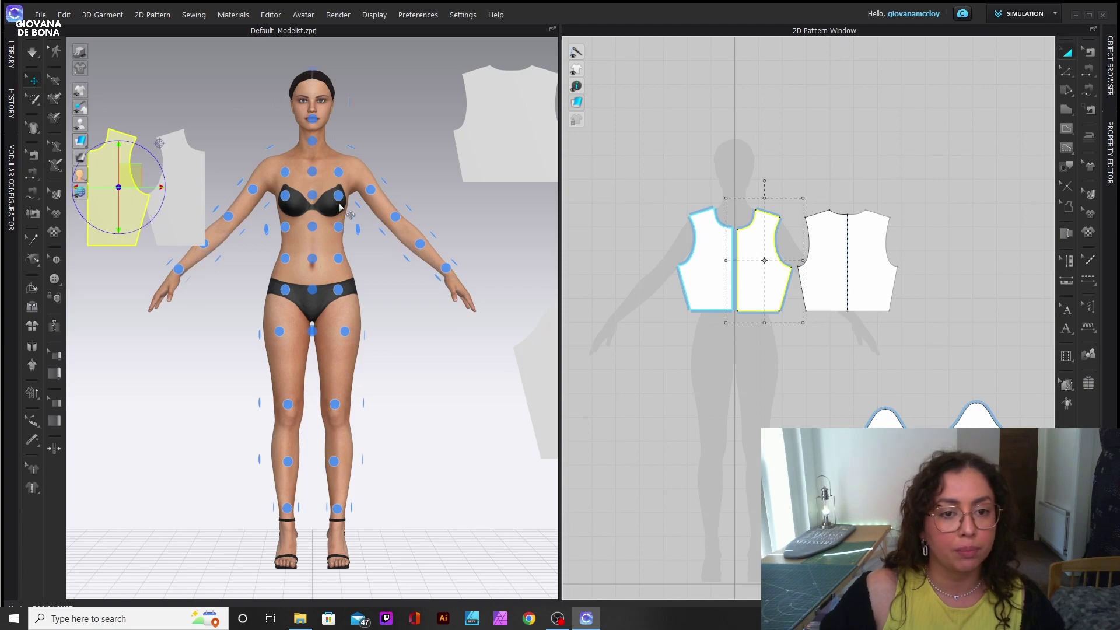
pyautogui.click(343, 230)
pyautogui.click(402, 300)
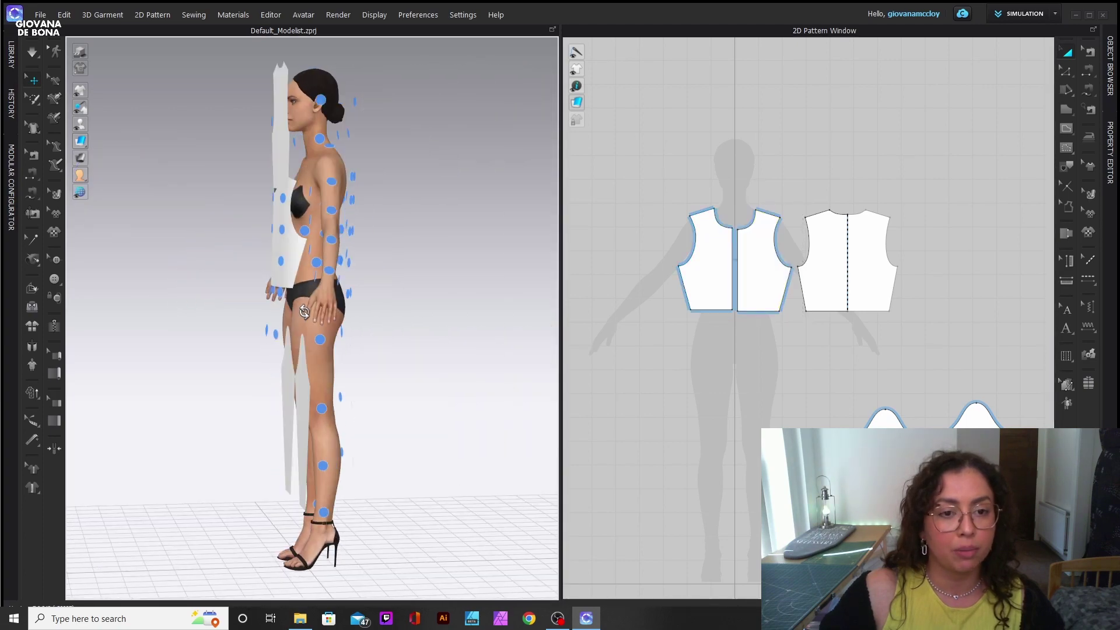
# - Place the back bodice piece on the avatar's back
pyautogui.moveTo(304, 312); pyautogui.dragTo(444, 309, button='right')
pyautogui.click(820, 256)
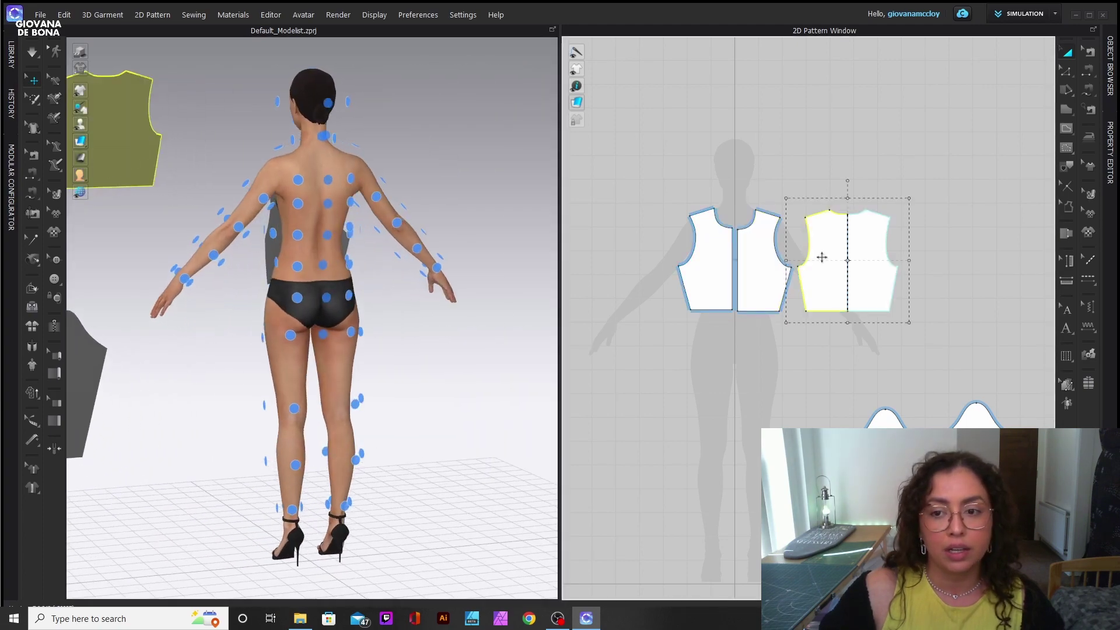
pyautogui.click(326, 204)
pyautogui.click(421, 151)
# - Place the sleeve pieces onto both of the avatar's arms
pyautogui.moveTo(421, 151); pyautogui.dragTo(526, 388, button='right')
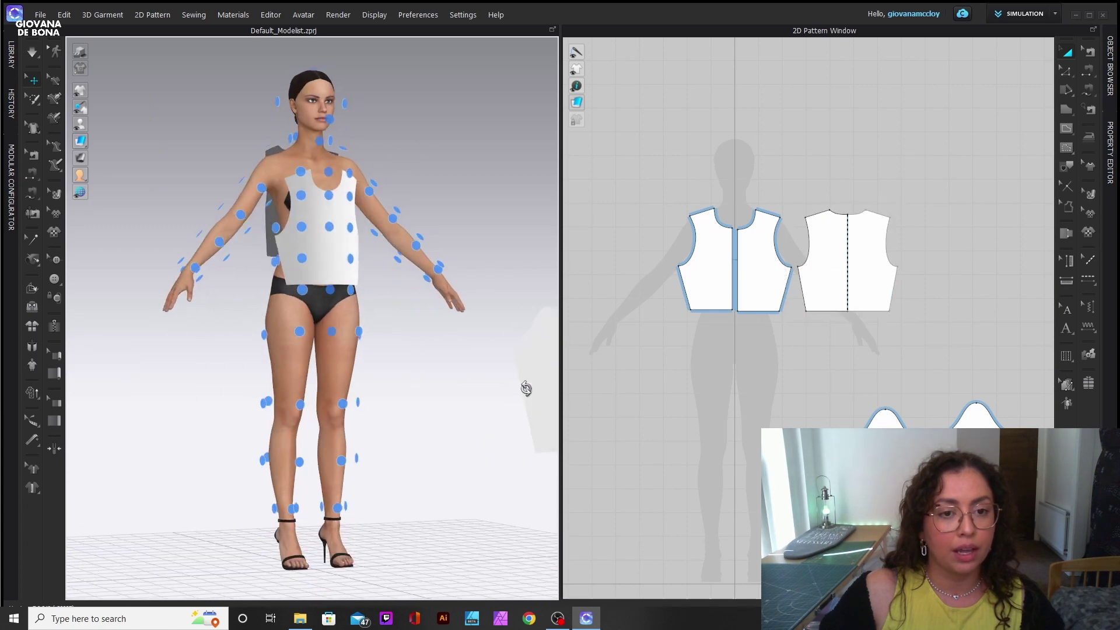
pyautogui.click(526, 388)
pyautogui.click(228, 219)
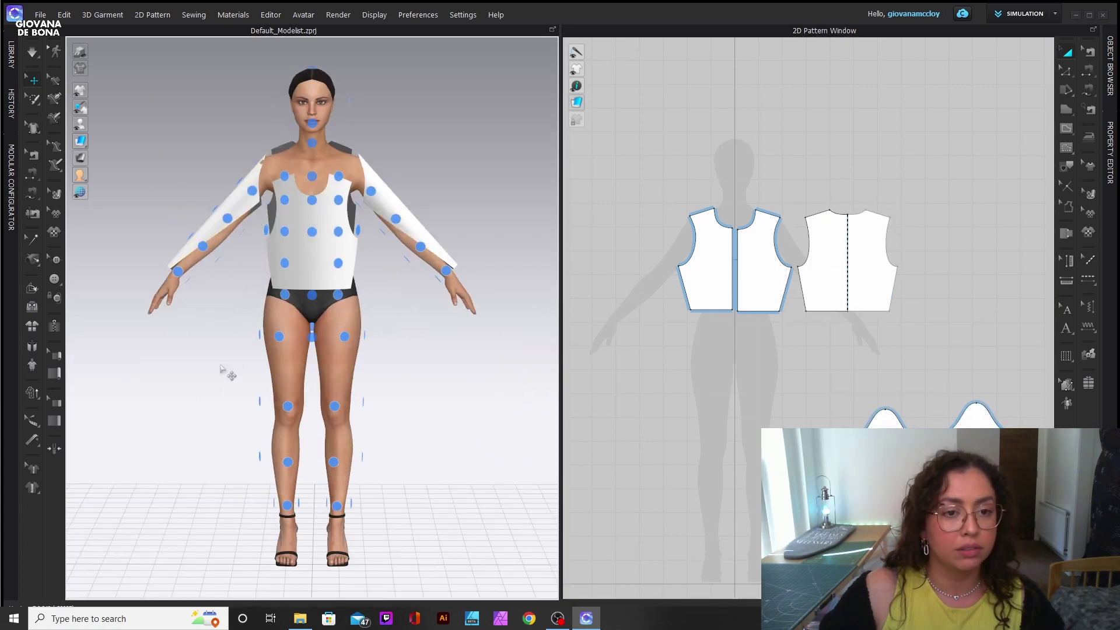
pyautogui.moveTo(82, 125)
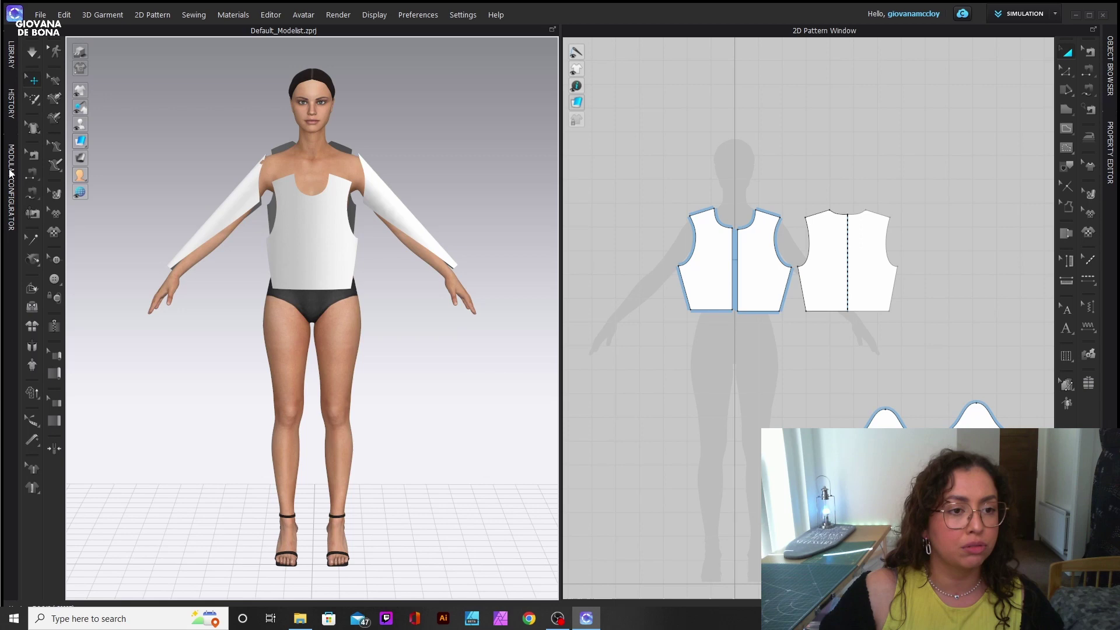
# - Auto-sew the pieces as an openable top, simulate the drape, and check the jacket from behind
pyautogui.click(32, 209)
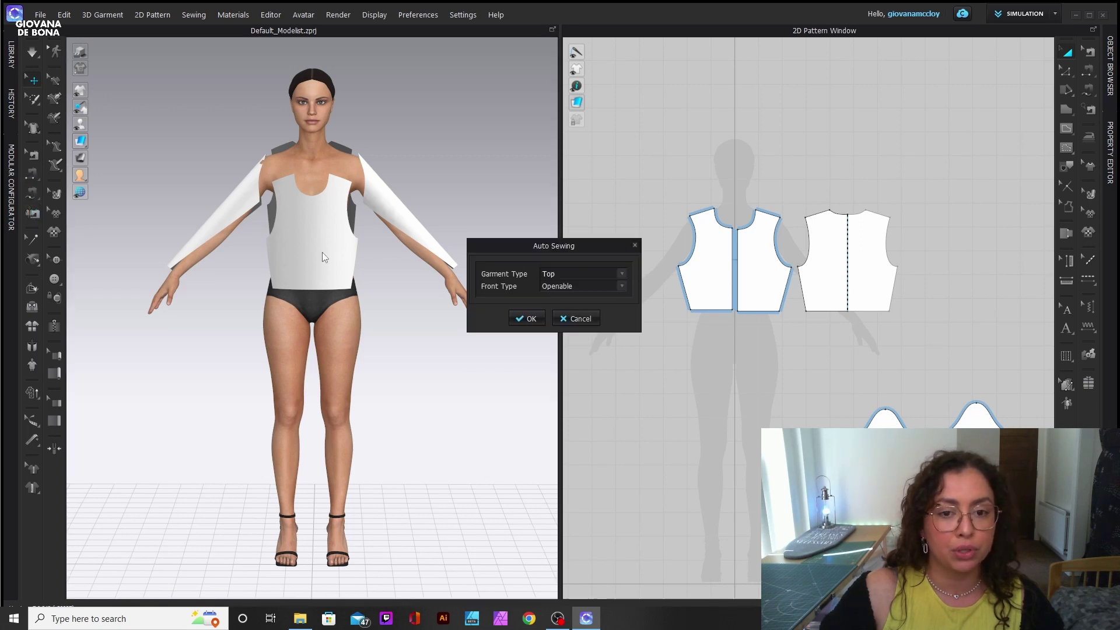
pyautogui.click(528, 319)
pyautogui.click(220, 208)
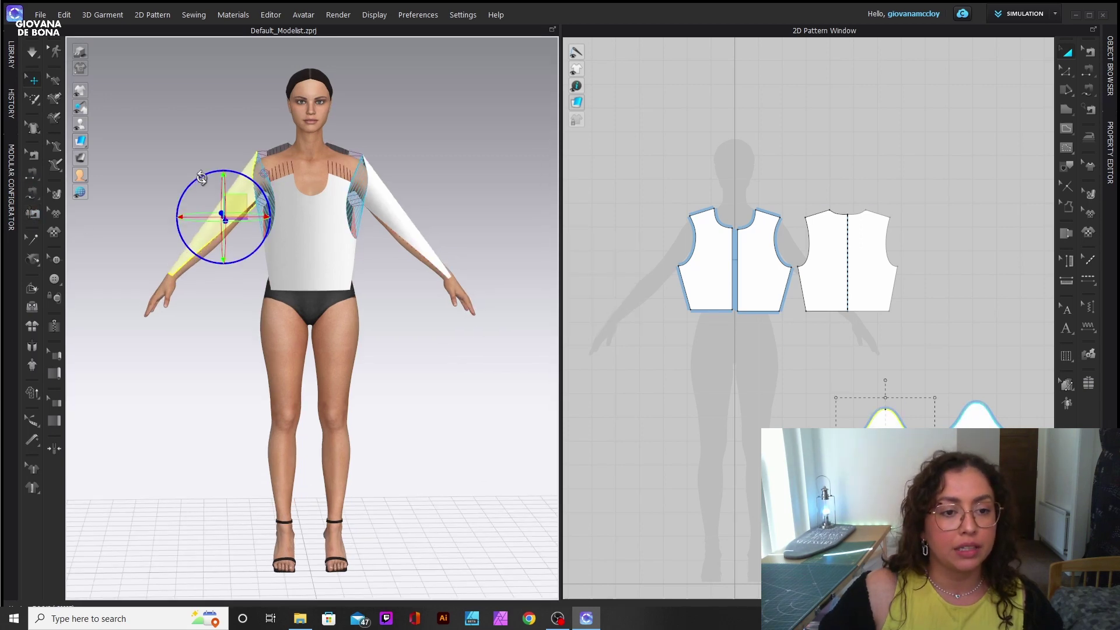
pyautogui.press('space')
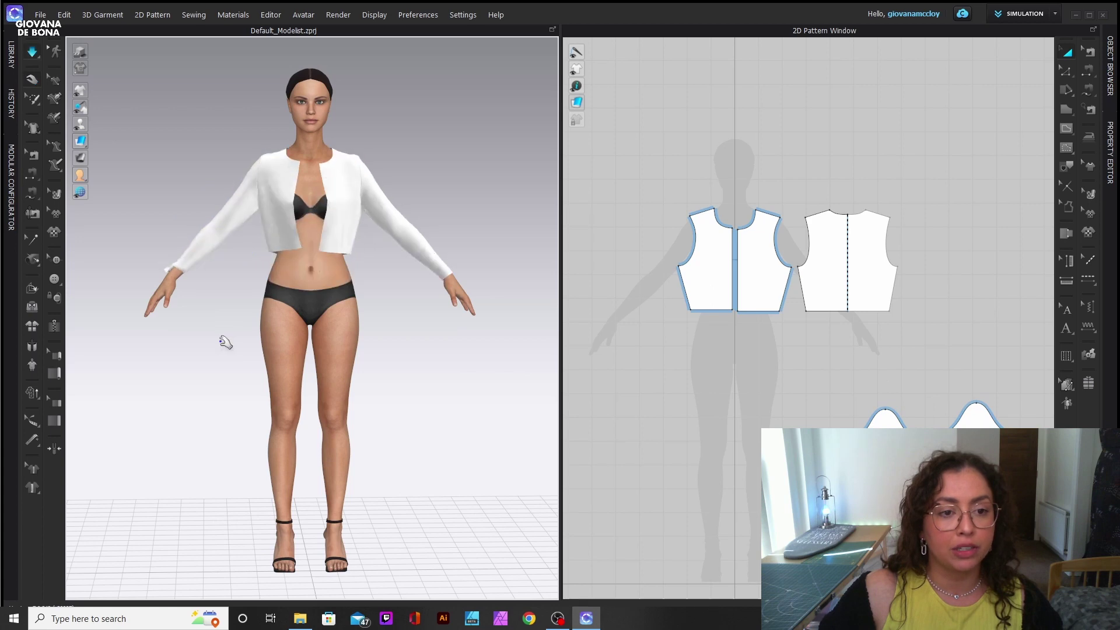
pyautogui.moveTo(197, 291); pyautogui.dragTo(117, 275, button='right')
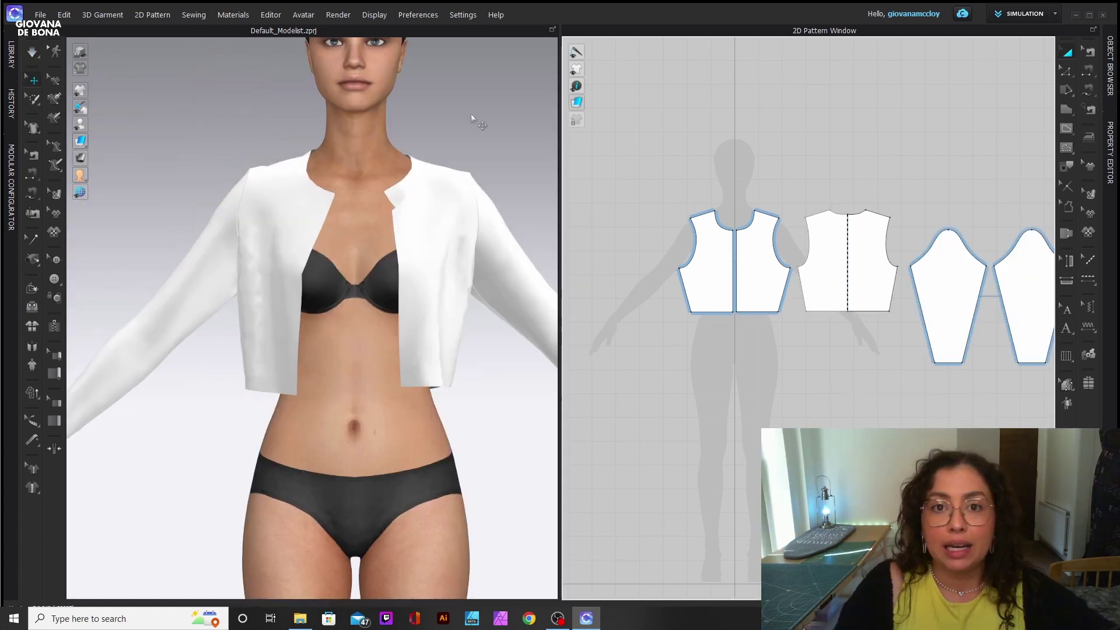